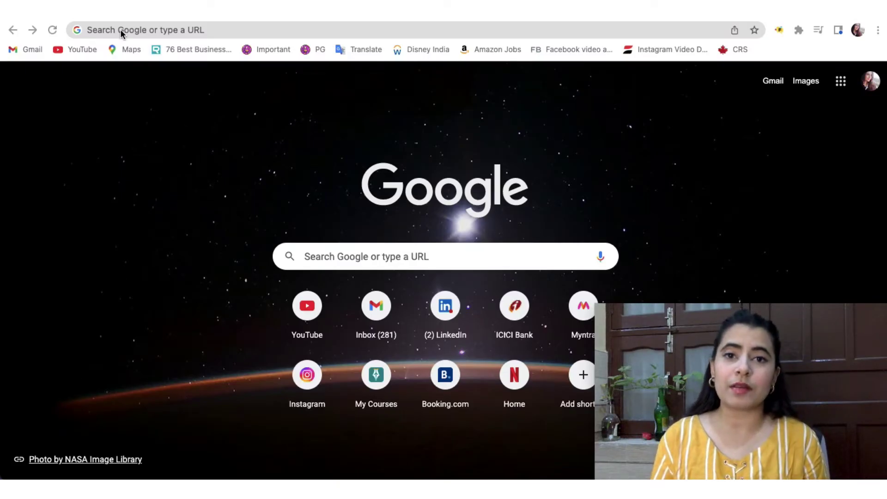
Load business.facebook.com in Chrome by accepting the 'busi' address autocomplete.
left_click(120, 29)
type("busin")
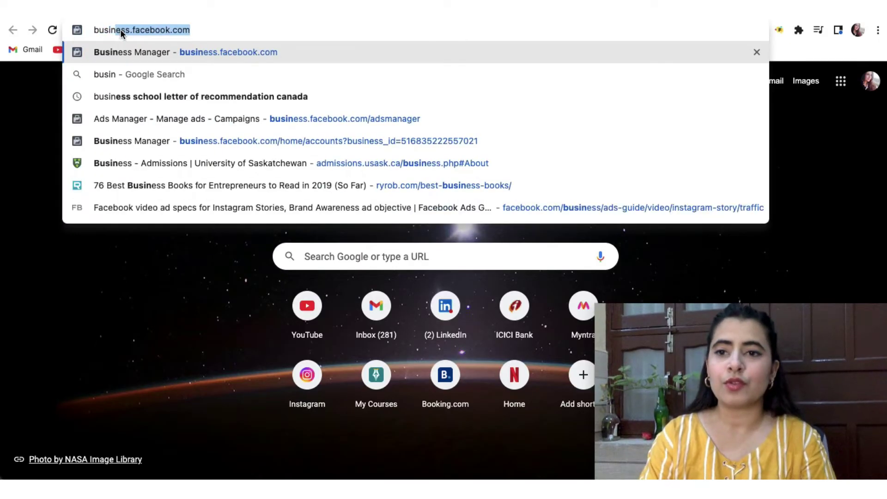
key("Right")
key("Return")
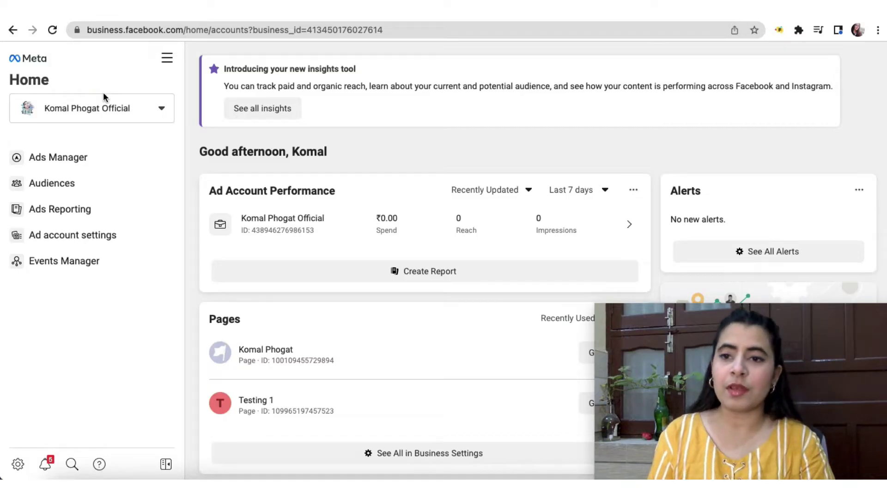
Switch to the TEST business and open its campaigns in Ads Manager.
left_click(123, 108)
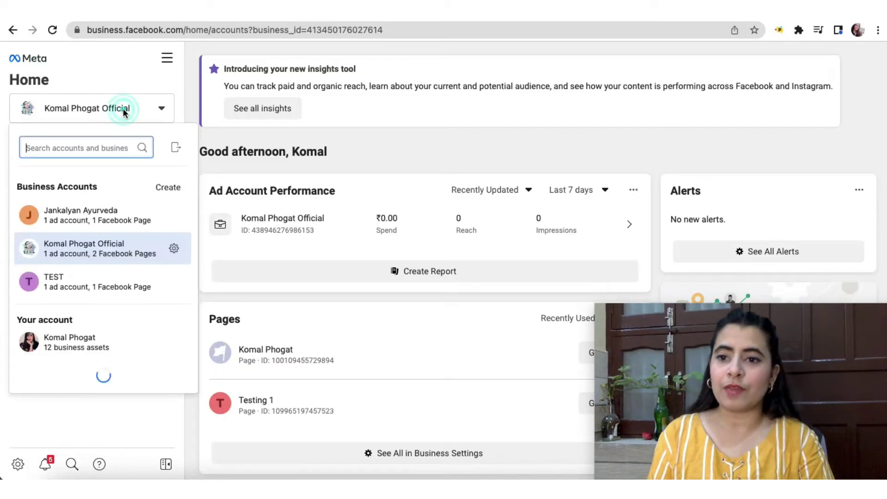
left_click(72, 279)
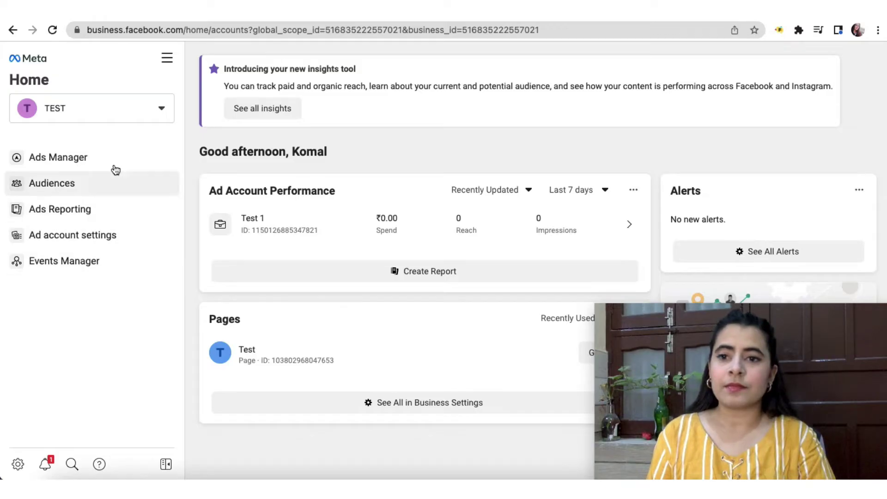
left_click(46, 158)
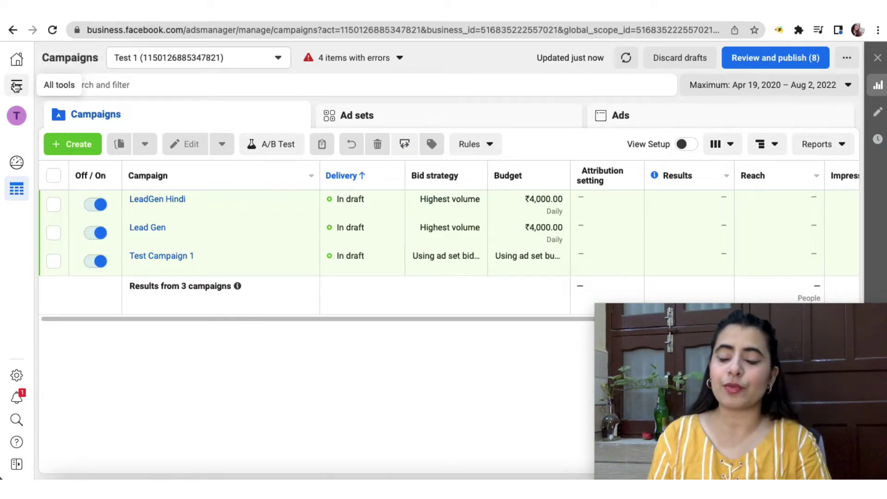
Open Billing from All tools to view the Test 1 payment activity.
left_click(16, 85)
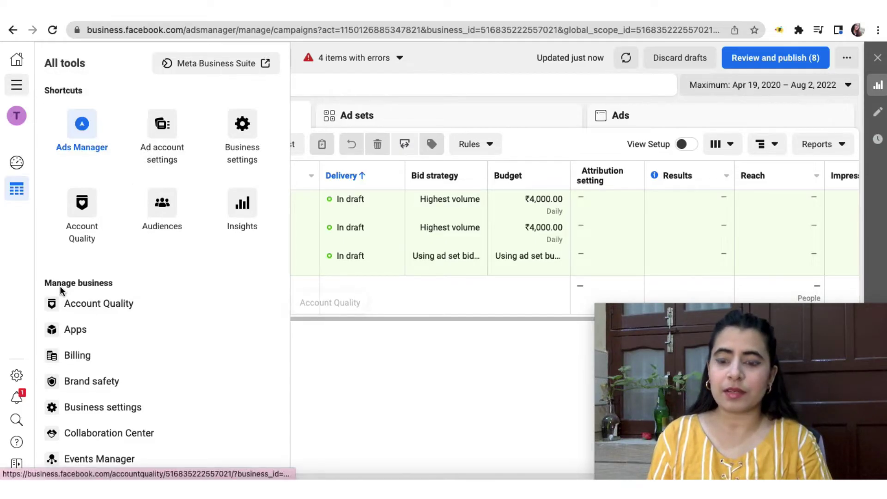
left_click(95, 360)
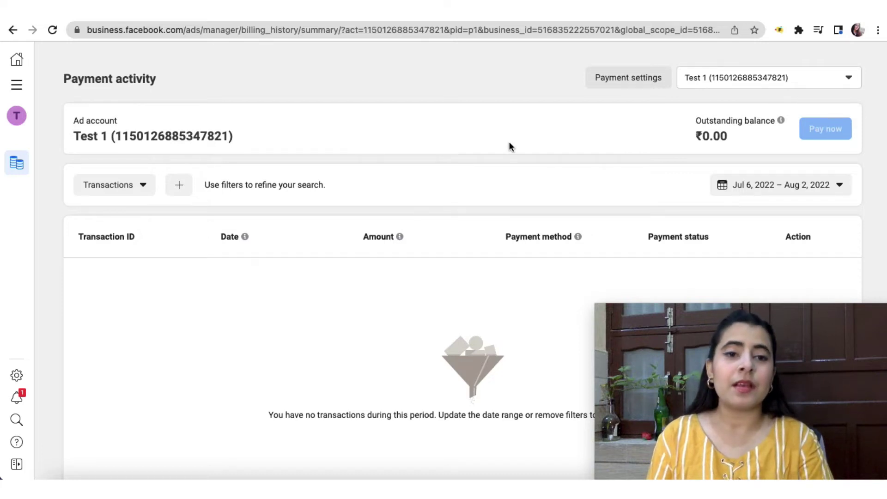
Go to the Test 1 Payment settings and start adding a payment method.
left_click(608, 84)
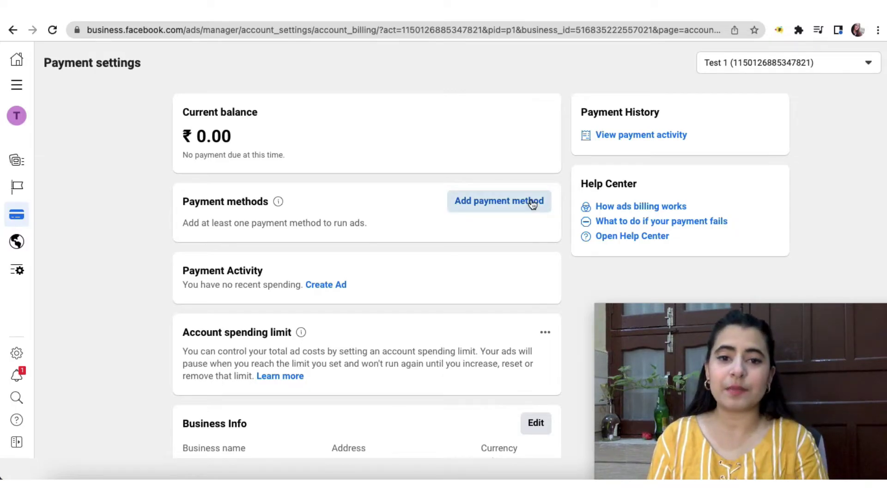
left_click(471, 207)
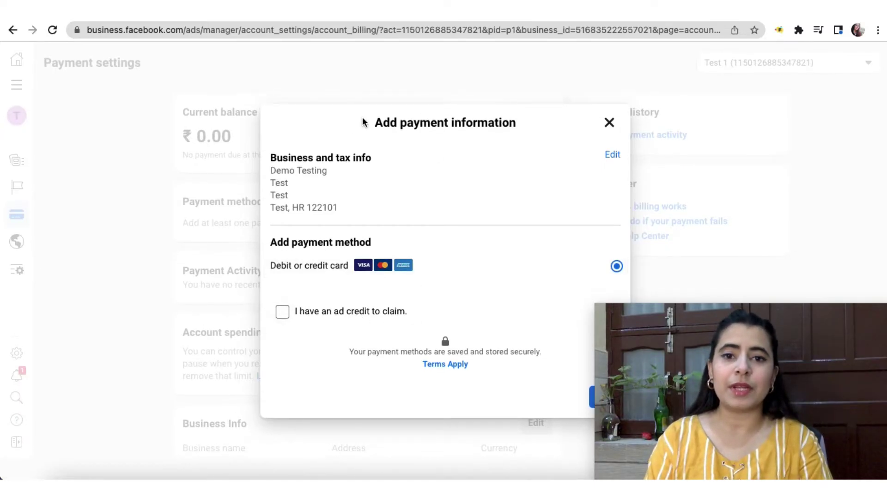
Keep Debit or credit card selected and continue to the card details form.
left_click(340, 123)
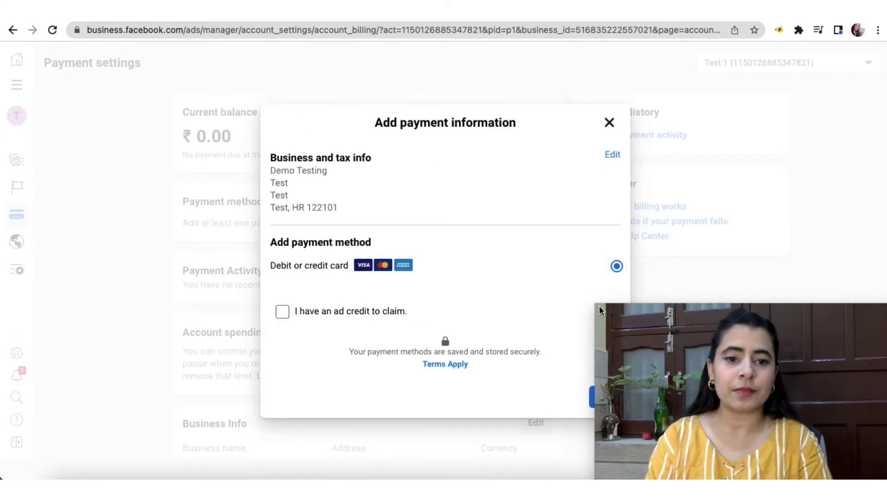
left_click_drag(600, 307, 649, 334)
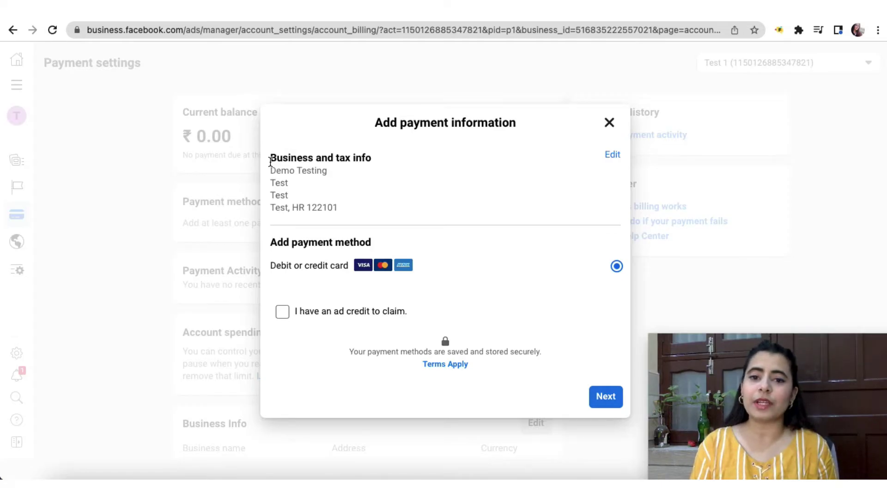
left_click(599, 399)
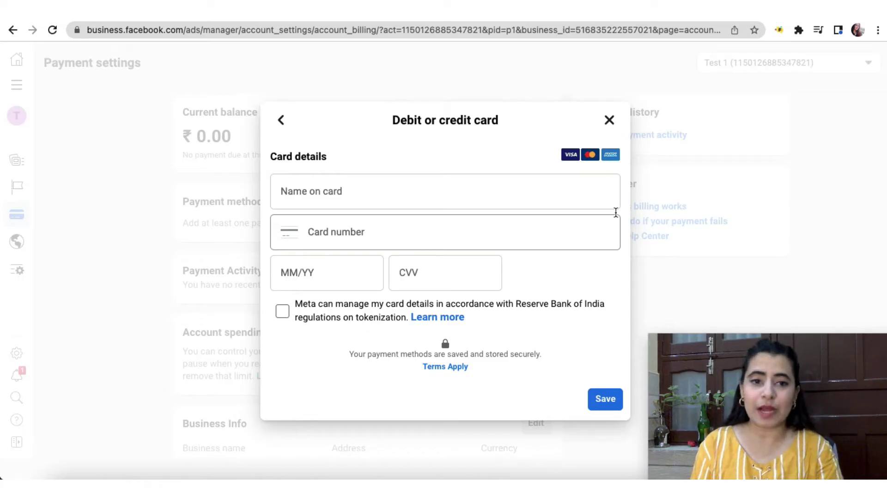
left_click(608, 121)
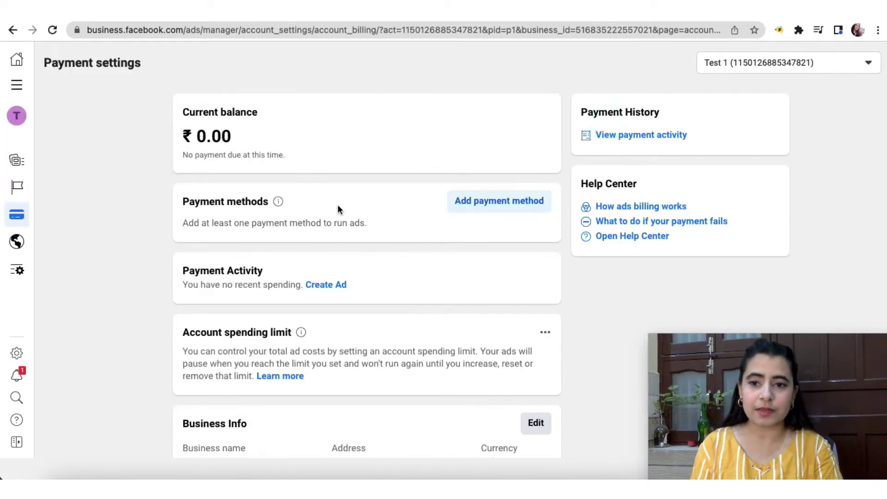
scroll(176, 314, "down", 3)
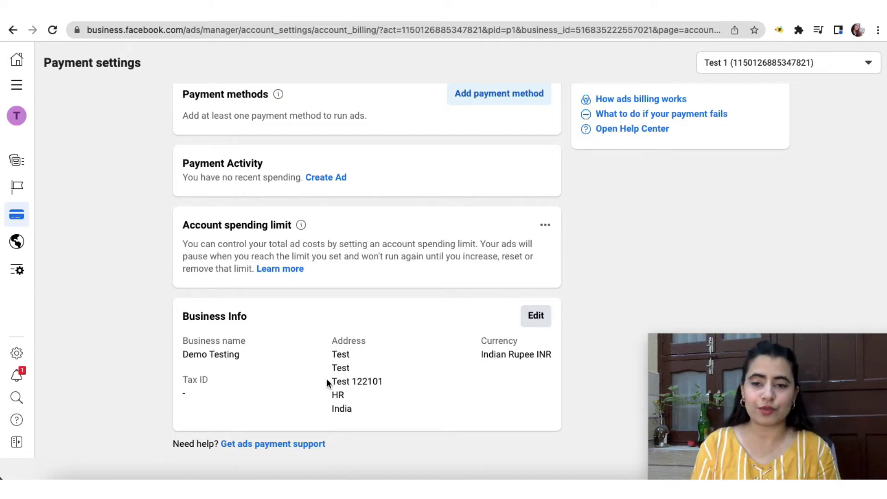
scroll(327, 378, "up", 3)
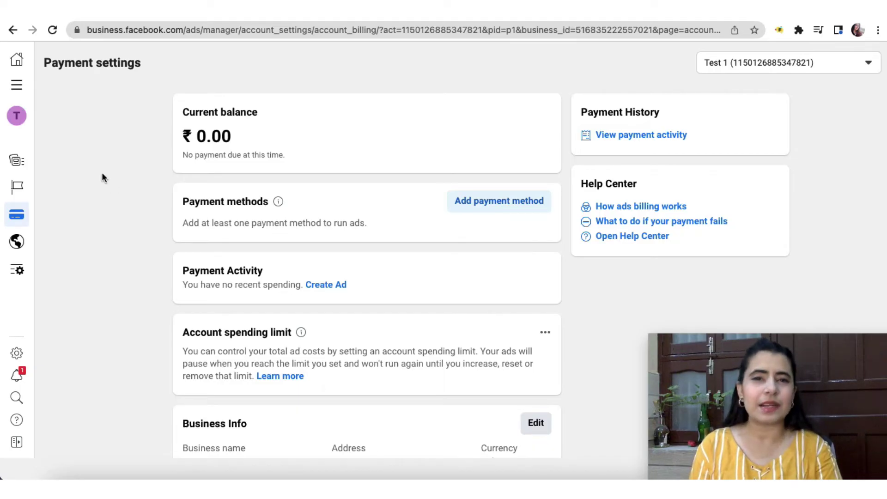
Open Business settings from All tools and show the Test 1 Ad accounts page.
left_click(17, 87)
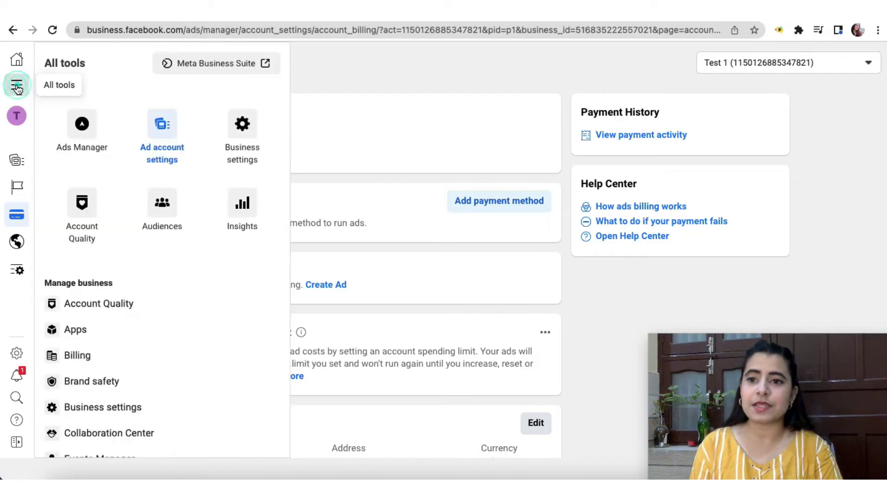
left_click(242, 132)
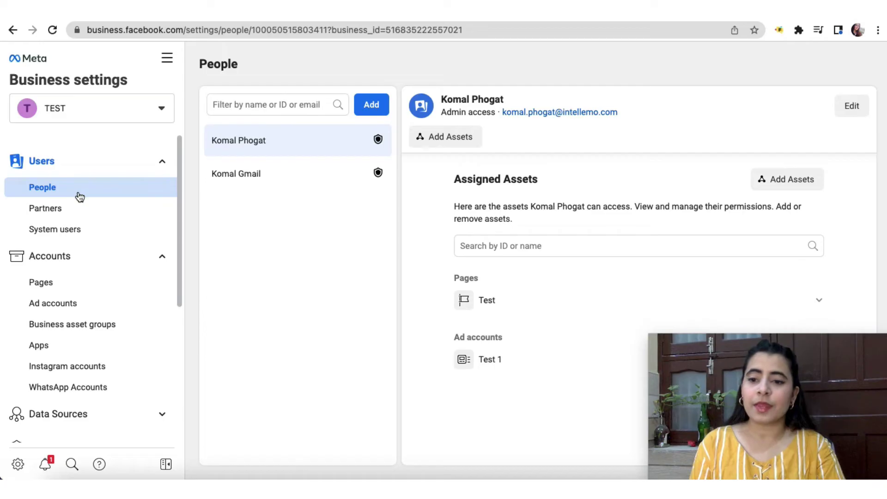
left_click(66, 302)
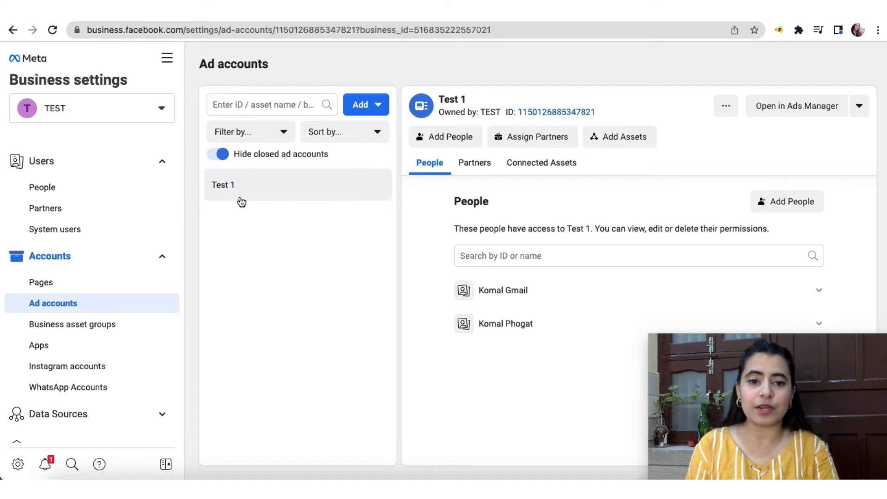
Expand the Gmail user's Test 1 permissions and scroll to the Full control options.
left_click(649, 334)
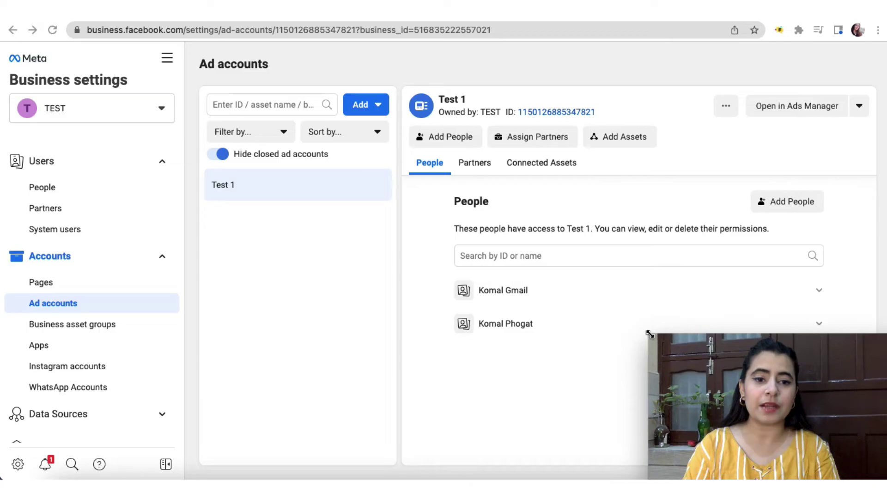
left_click_drag(650, 334, 691, 358)
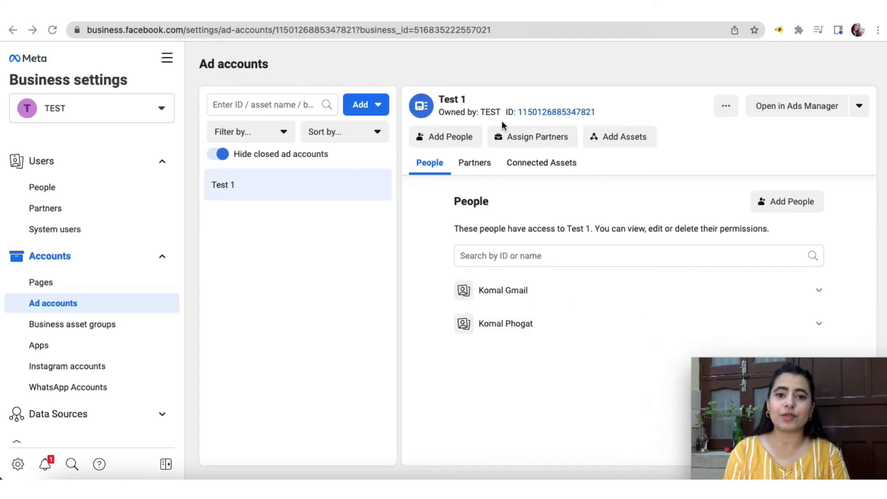
left_click(820, 294)
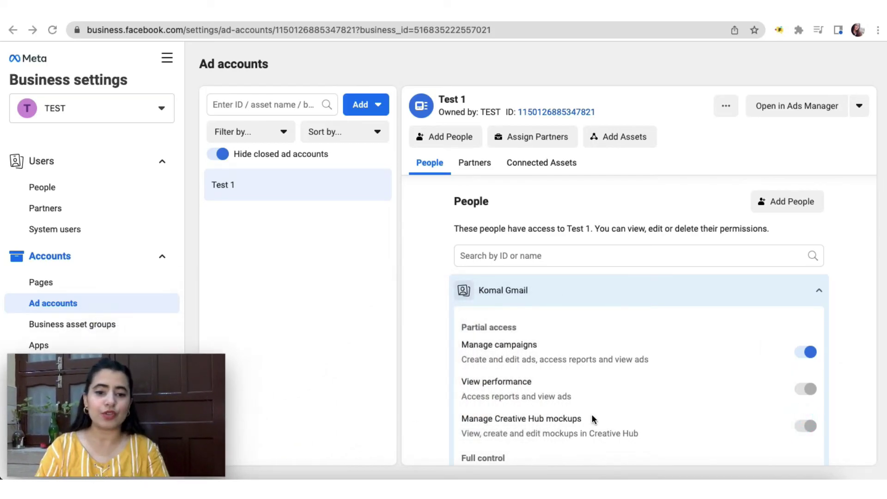
scroll(619, 358, "down", 3)
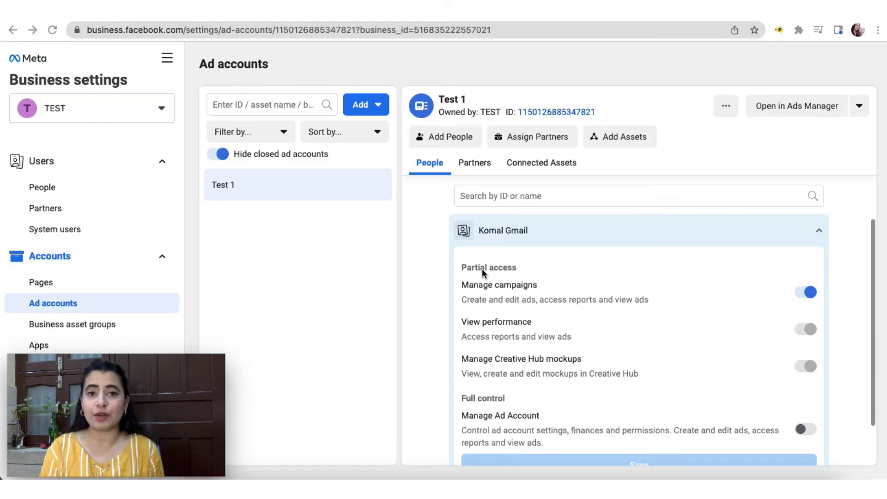
scroll(482, 269, "down", 1)
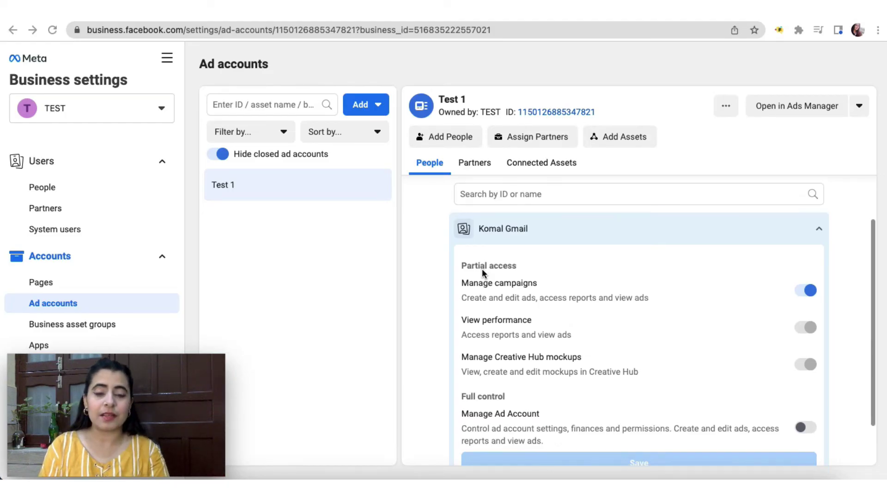
scroll(482, 269, "down", 1)
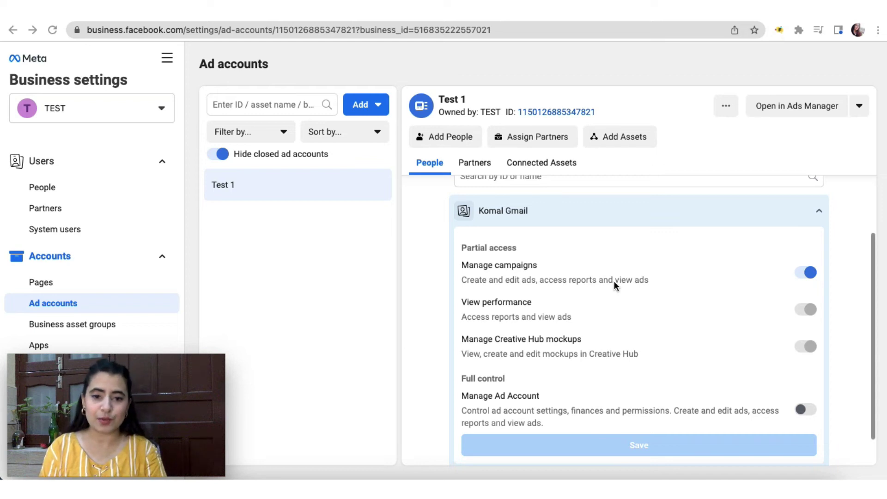
scroll(614, 281, "down", 1)
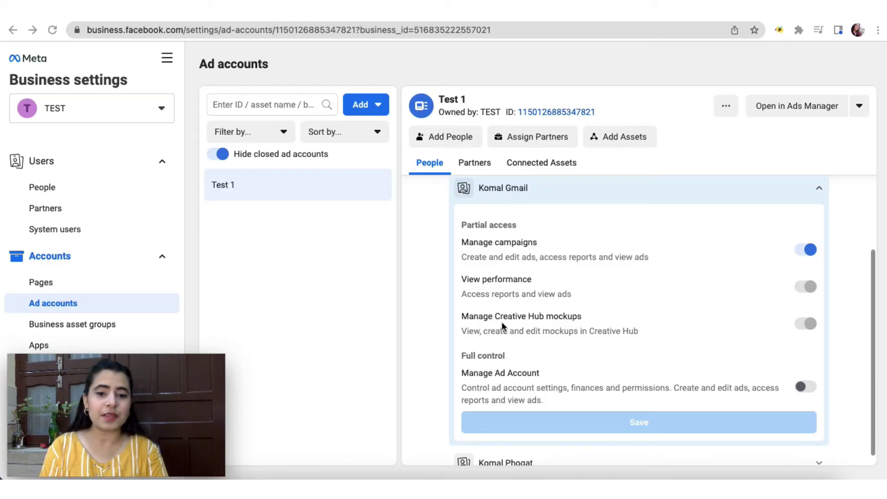
scroll(501, 324, "down", 1)
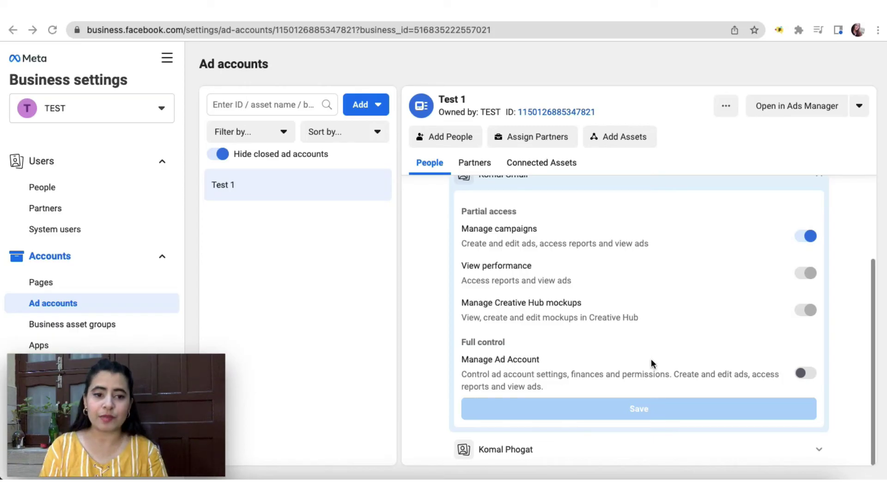
Turn on Manage Ad Account full control for the Gmail user and save.
left_click(805, 375)
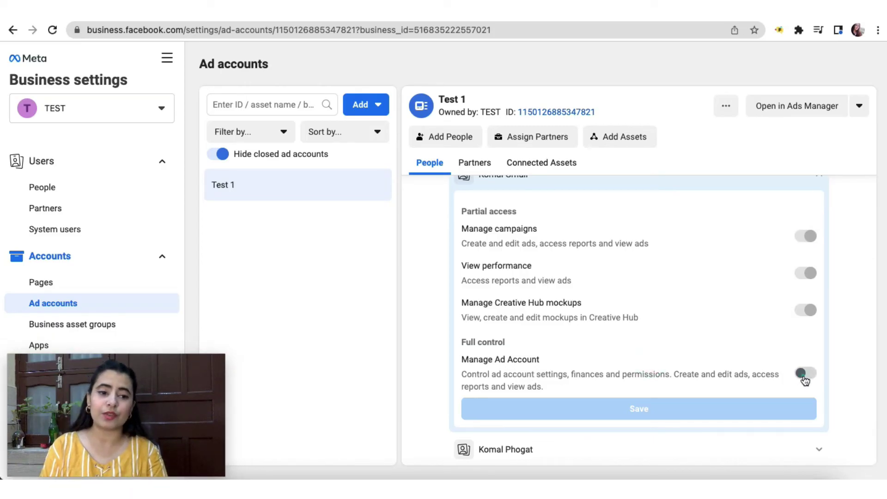
left_click(805, 378)
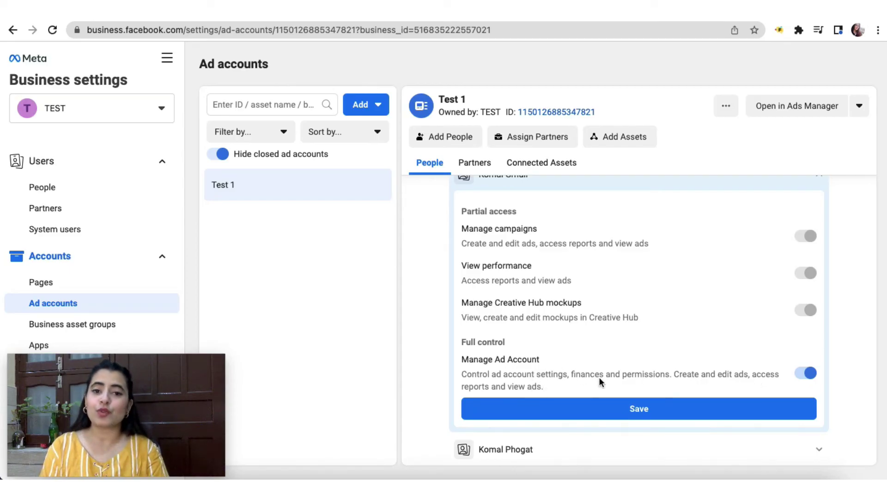
scroll(610, 340, "up", 2)
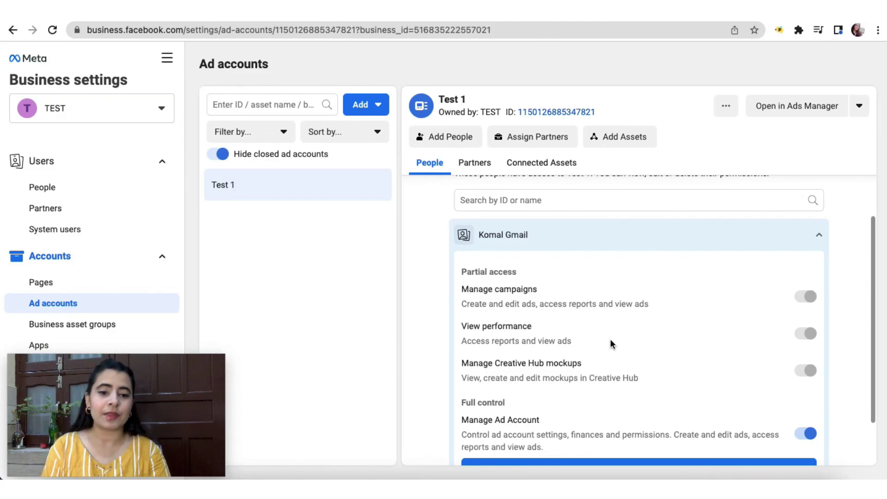
scroll(610, 344, "down", 2)
left_click(614, 409)
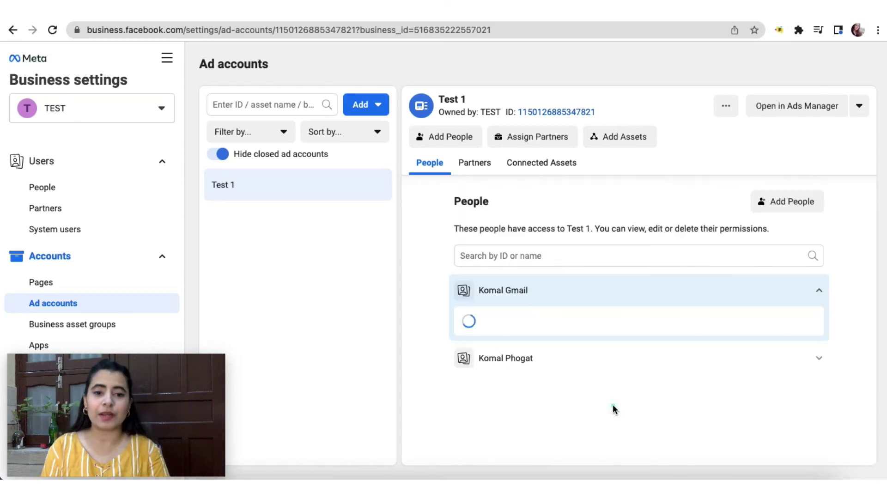